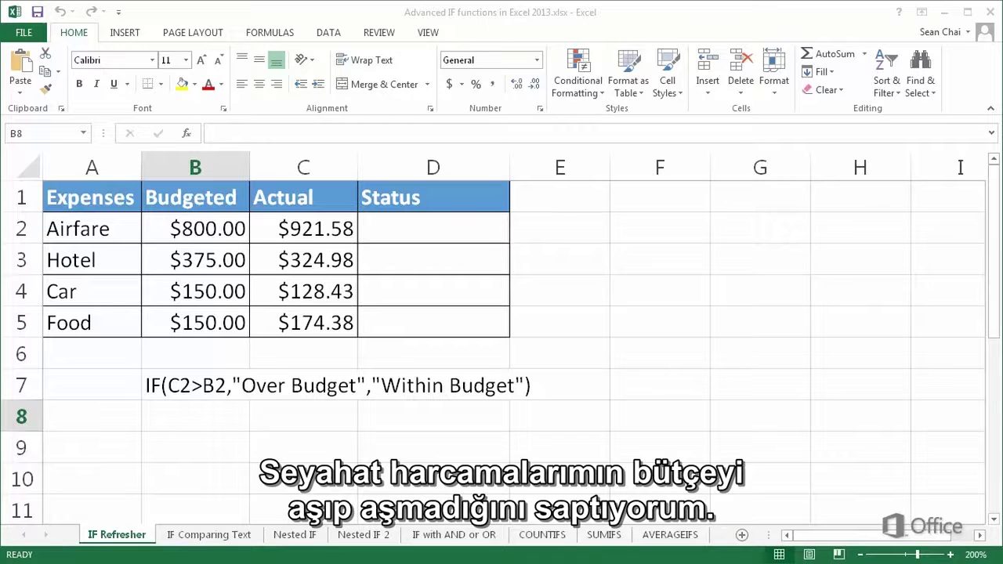
Enter the formula =IF(C2>B2,"Over Budget","Within Budget") in cell D2 for the Airfare status.
left_click(368, 232)
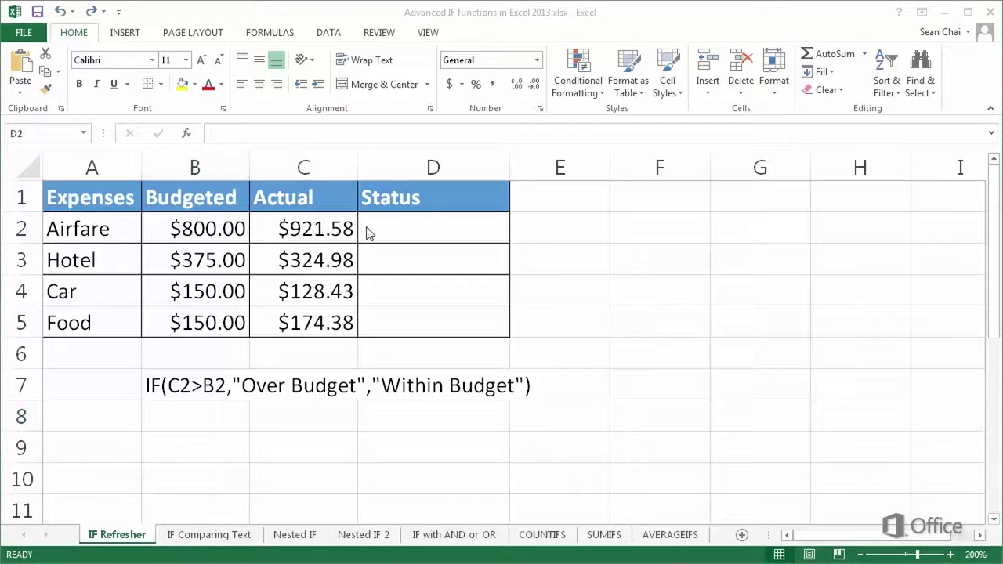
type("=IF")
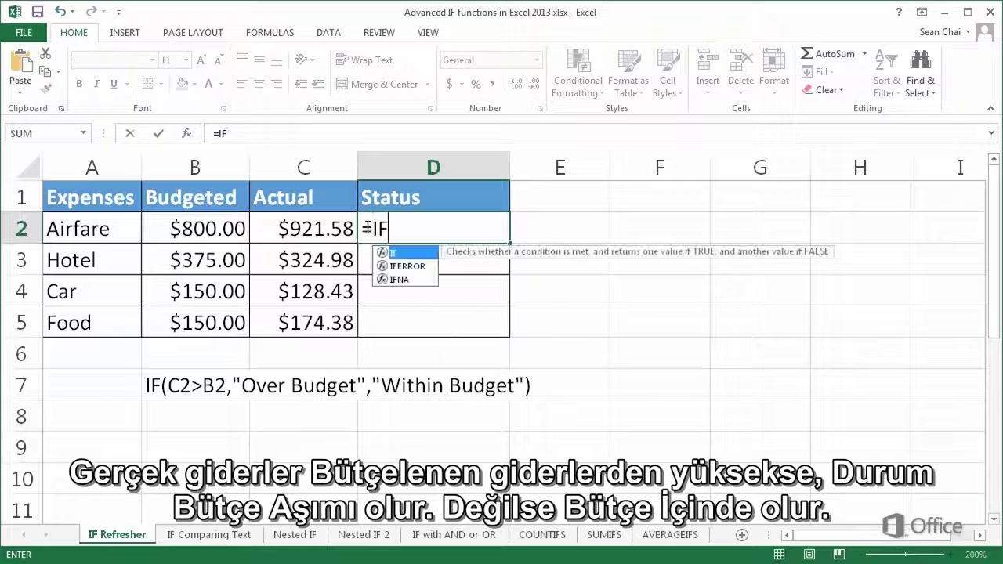
type("(")
left_click(316, 226)
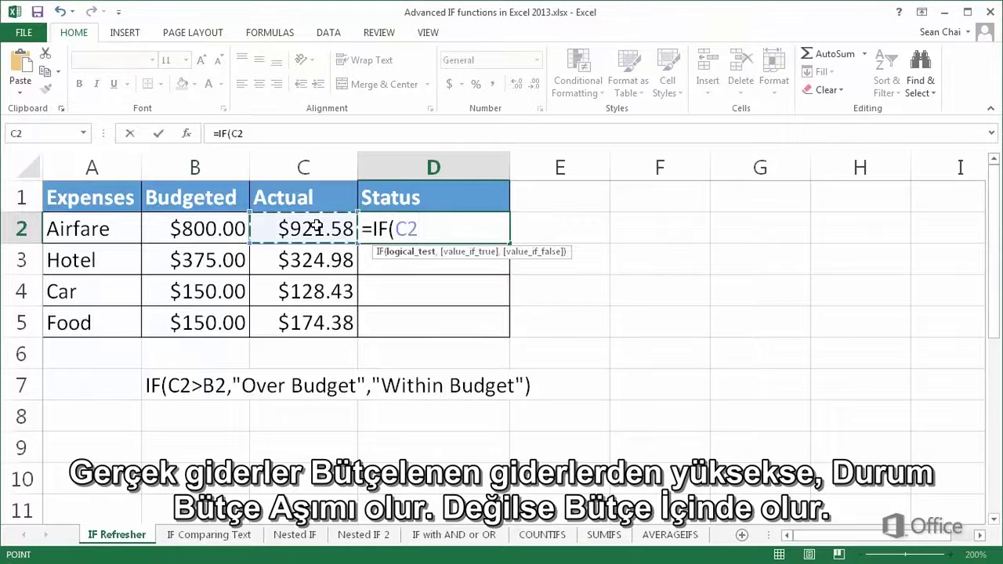
type(">")
left_click(195, 225)
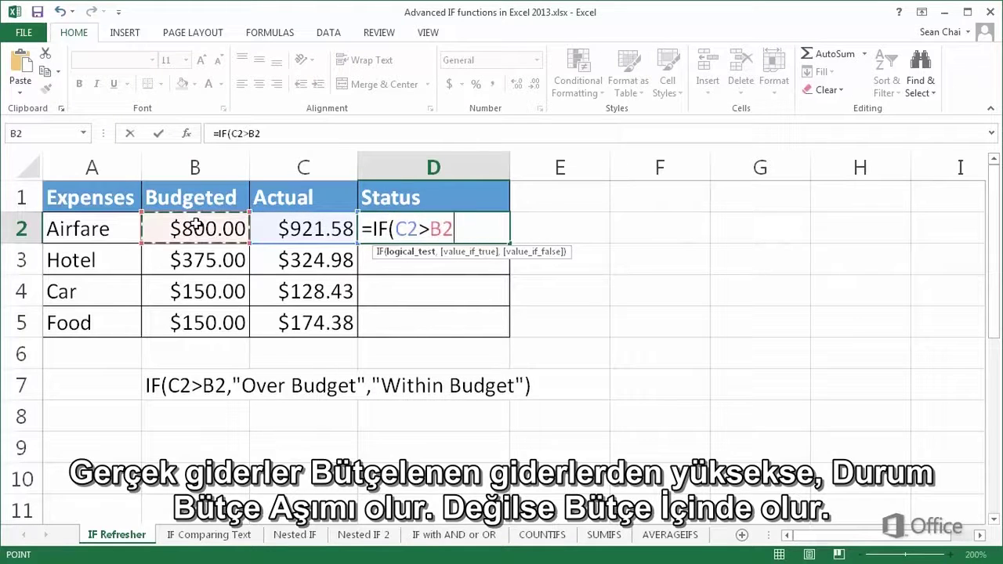
type(",\"")
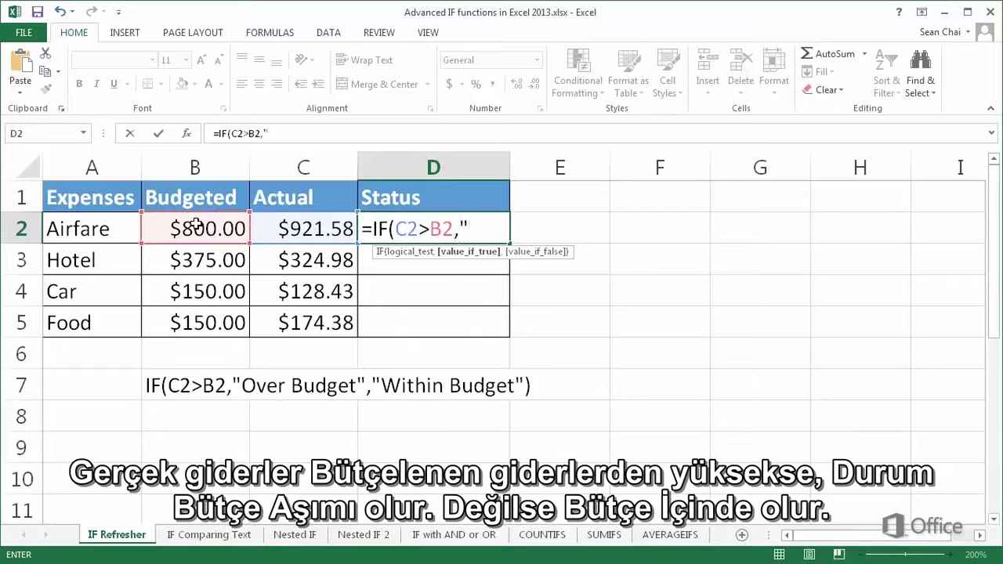
type("Over Bud")
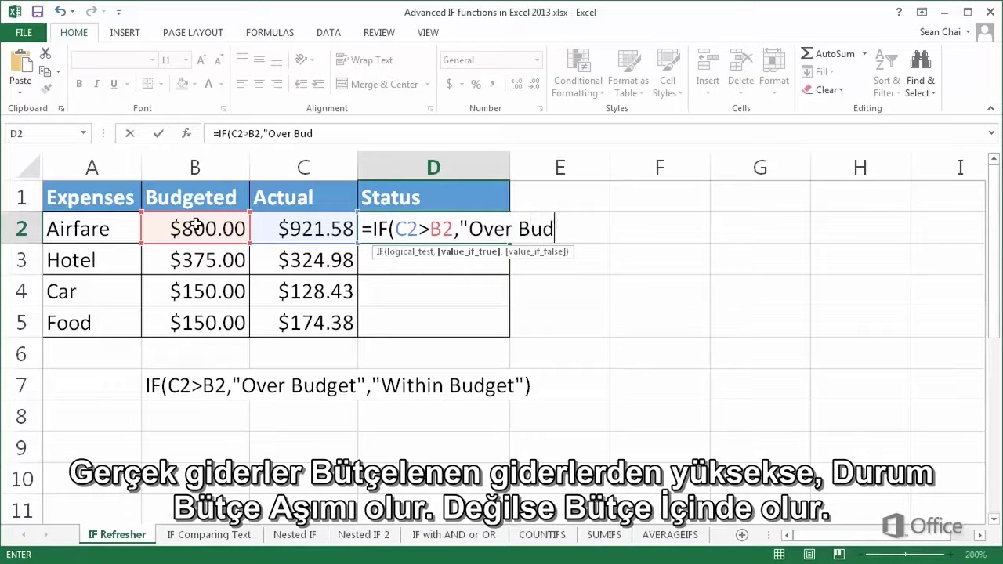
type("get\",")
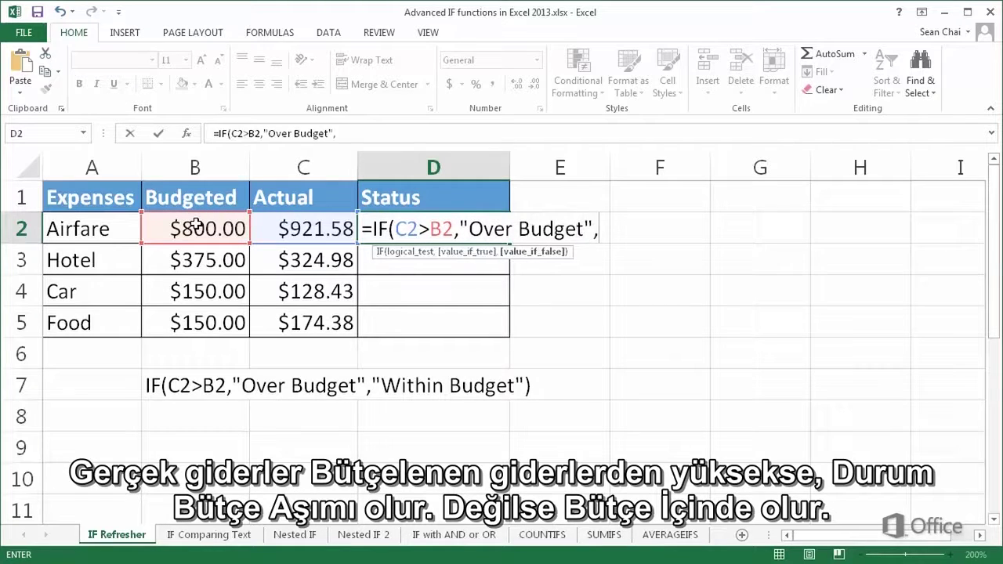
type("\"Within")
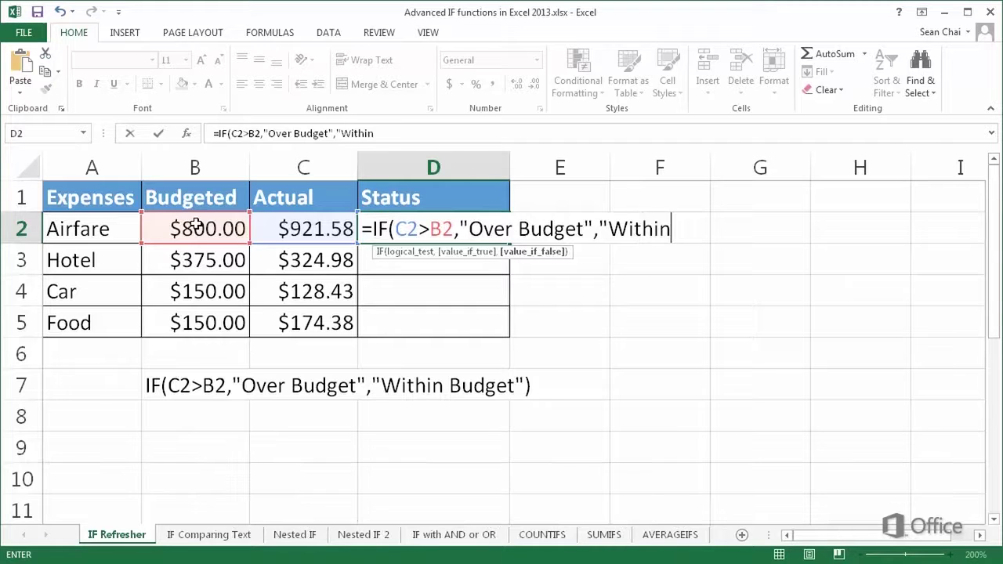
type(" Budget")
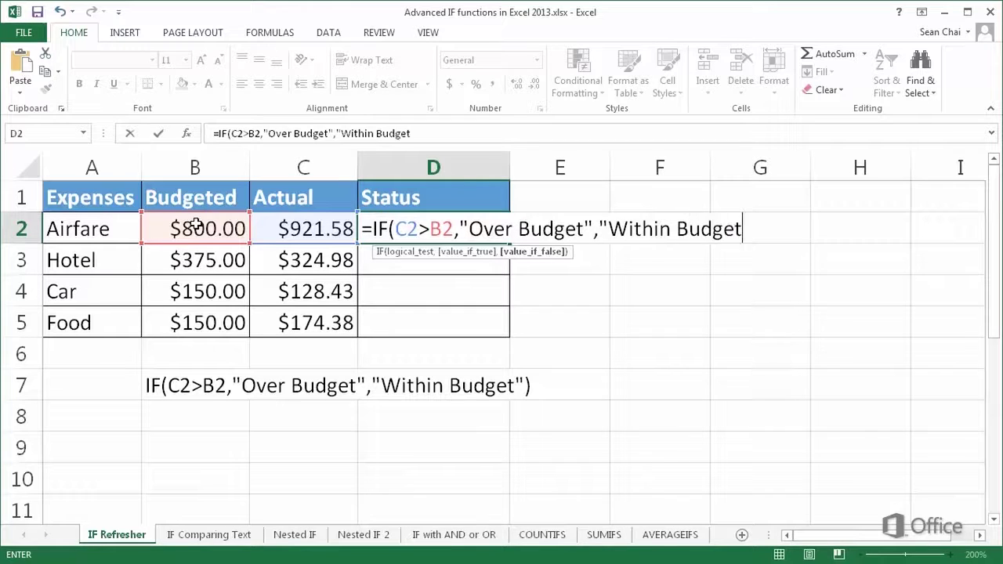
type("\")")
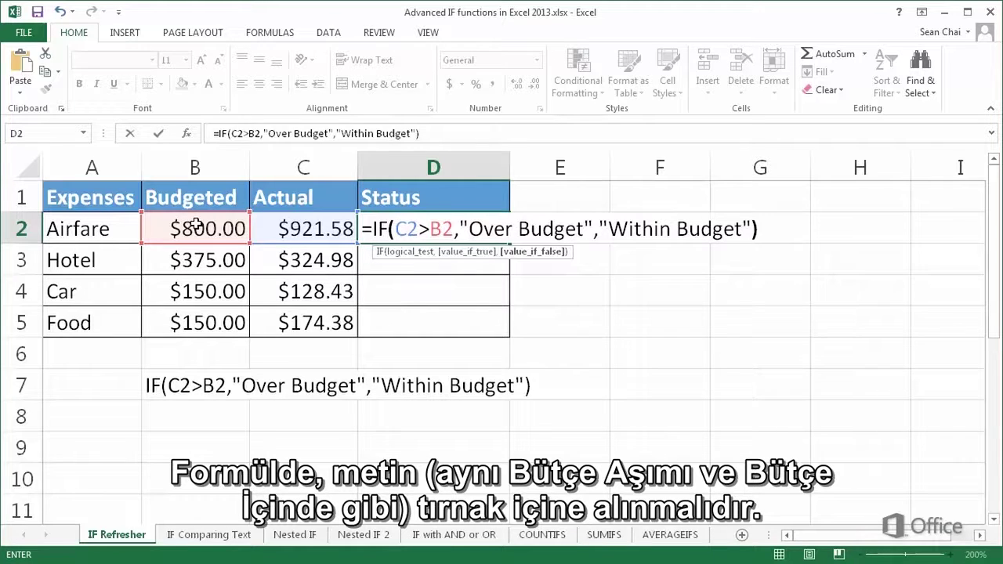
key("Return")
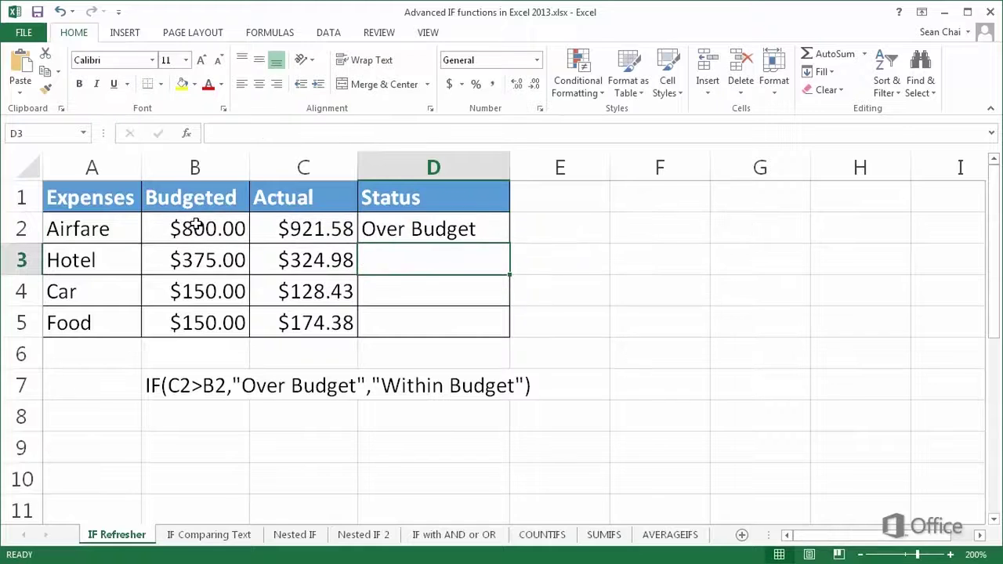
Copy the status formula from D2 down through D5 and deselect the range.
left_click(455, 227)
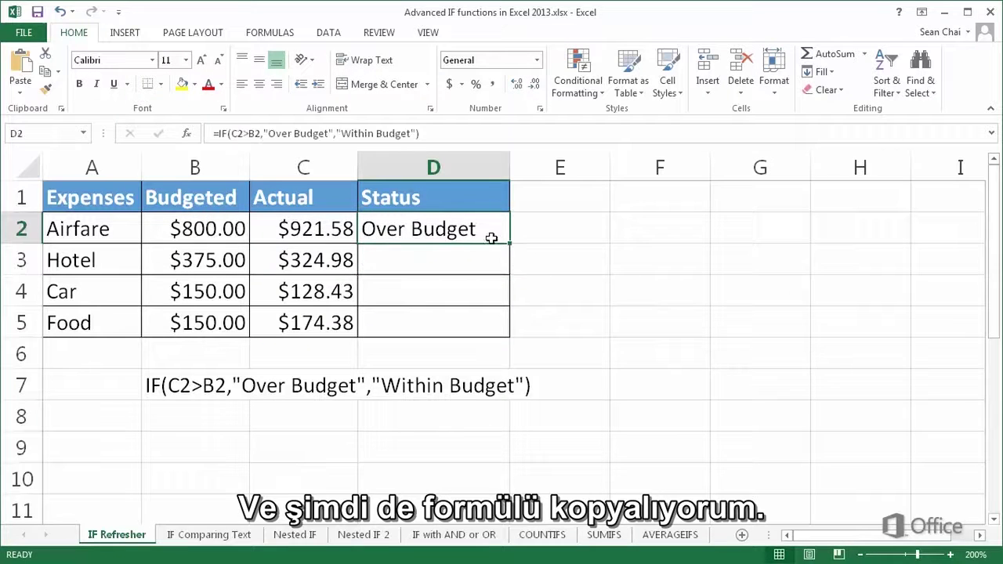
left_click_drag(510, 243, 515, 326)
left_click(542, 234)
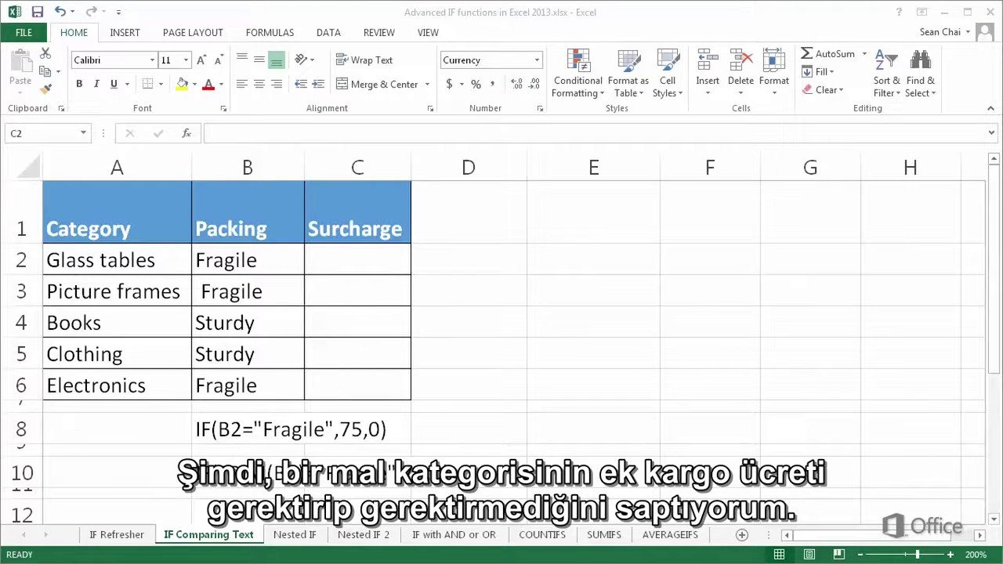
Enter the formula =IF(B2="fragile",75,0) in cell C2 of the IF Comparing Text sheet for the Glass tables surcharge.
left_click(314, 261)
type("=")
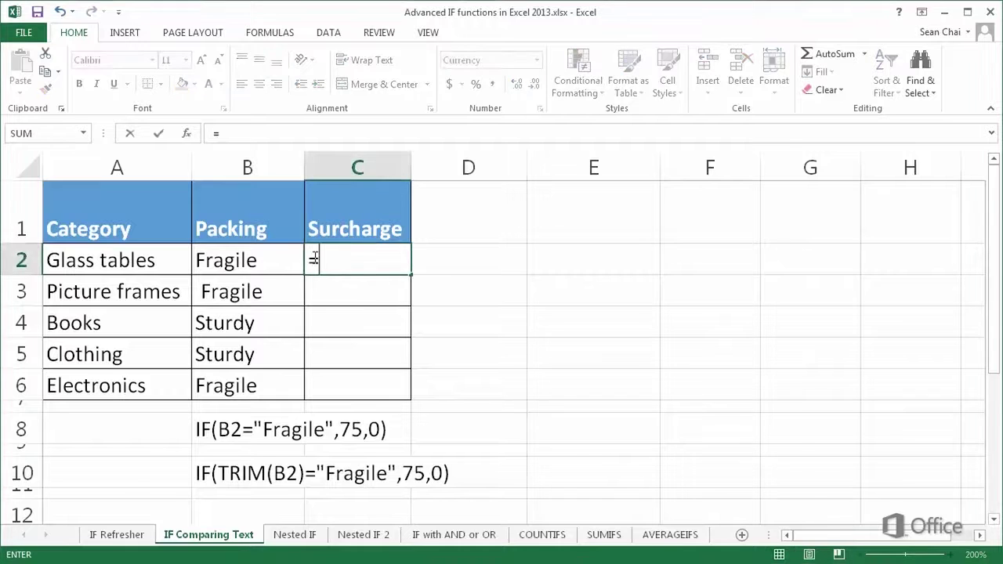
type("IF(")
left_click(272, 258)
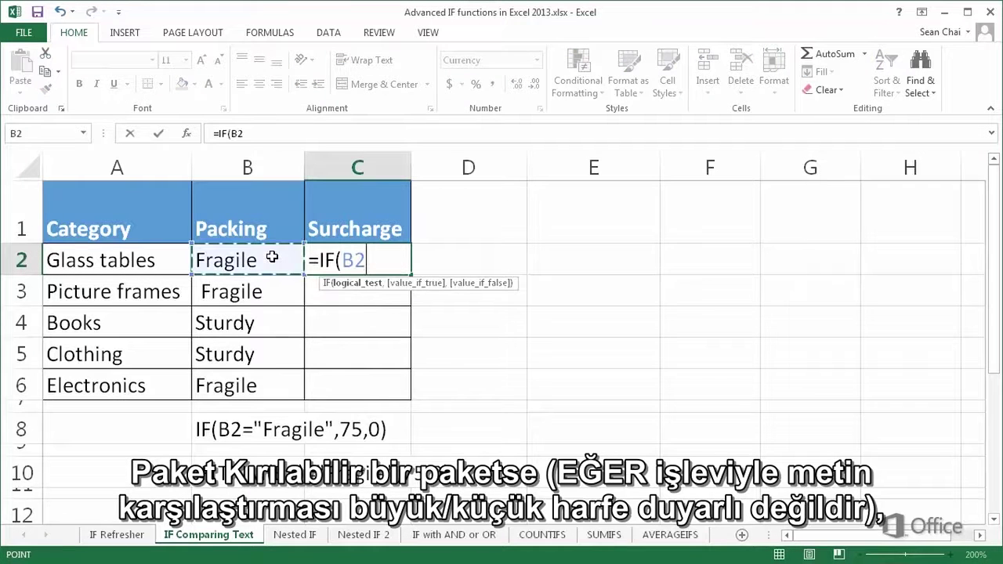
type("=\"fr")
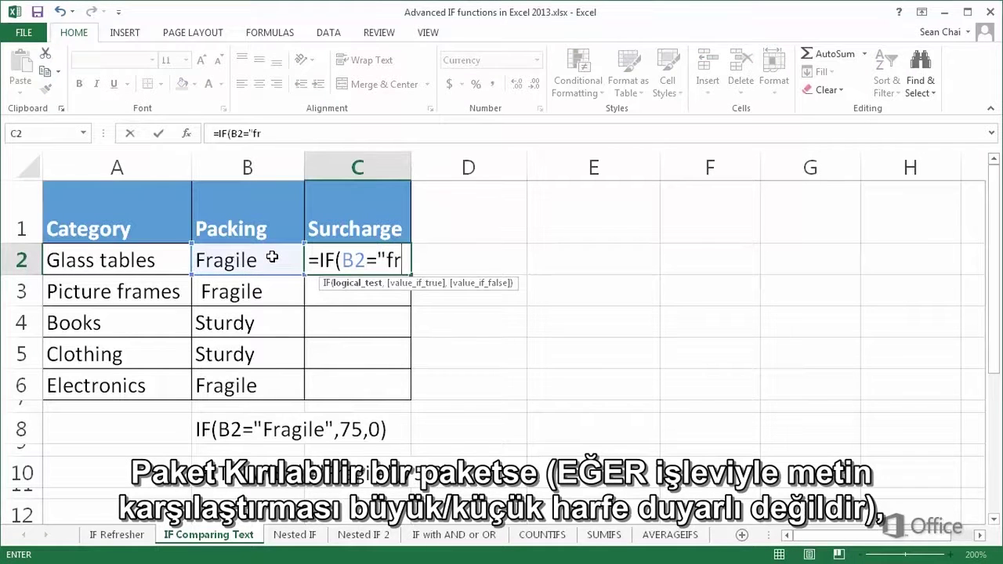
type("agile\"")
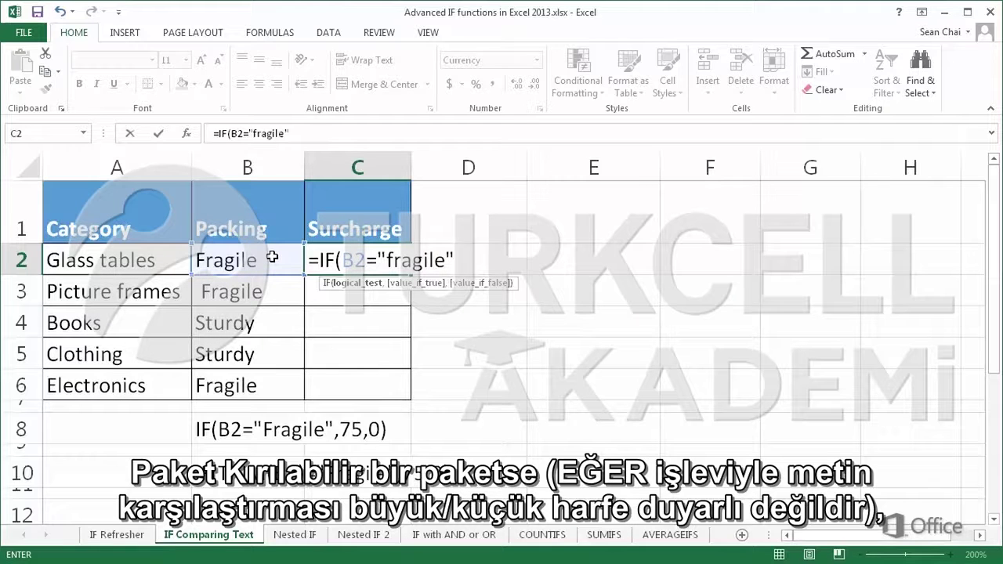
type(",75")
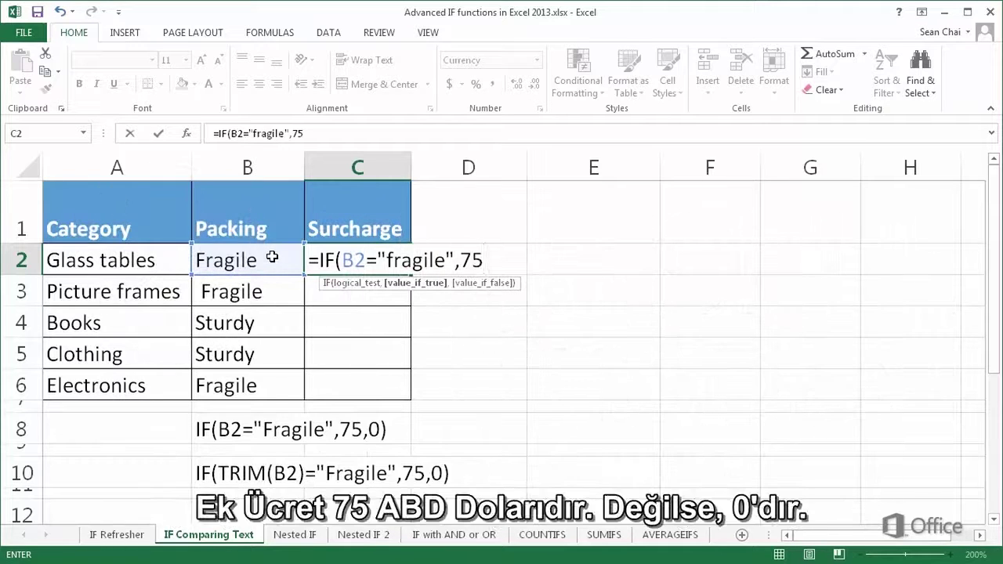
type(",")
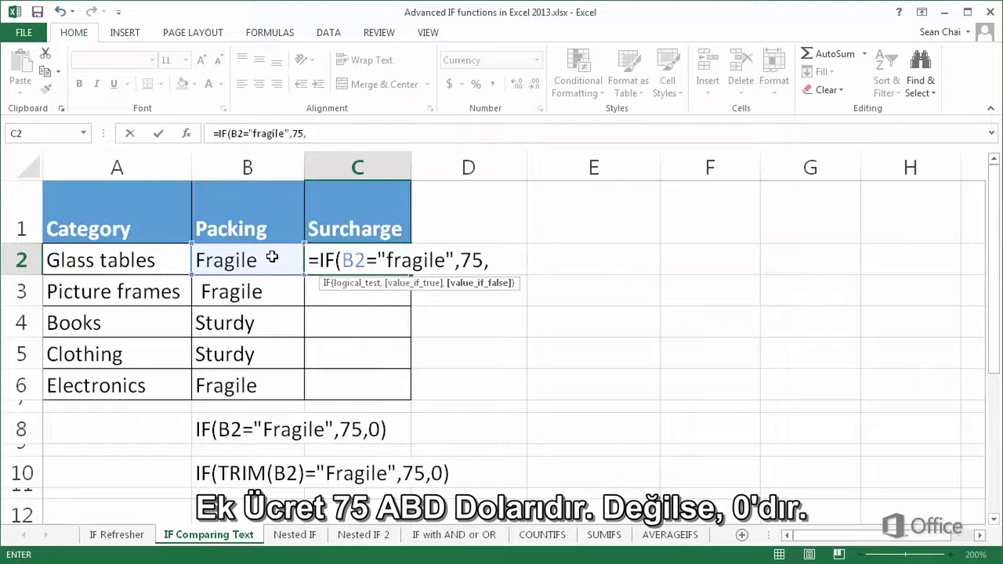
type("0)")
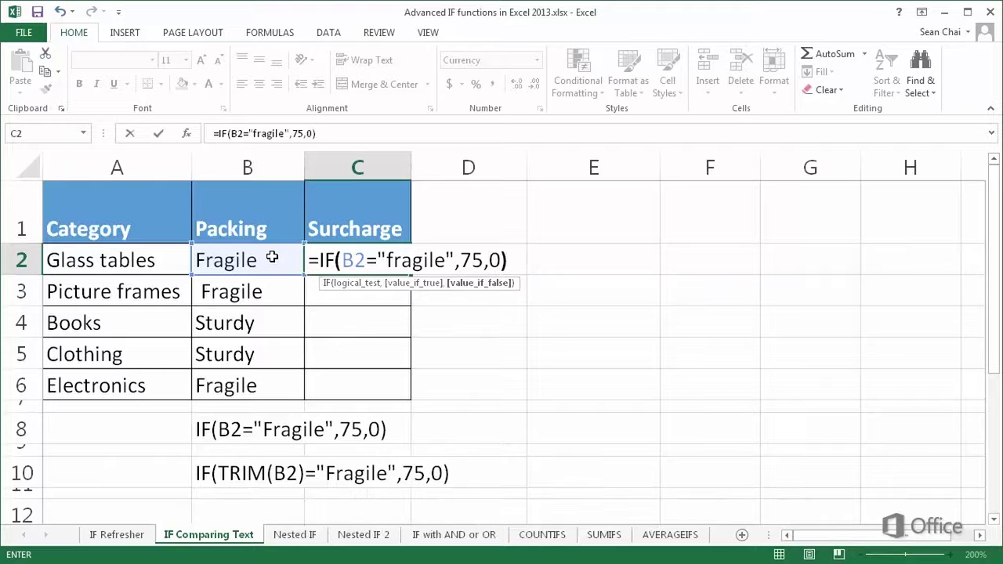
key("Return")
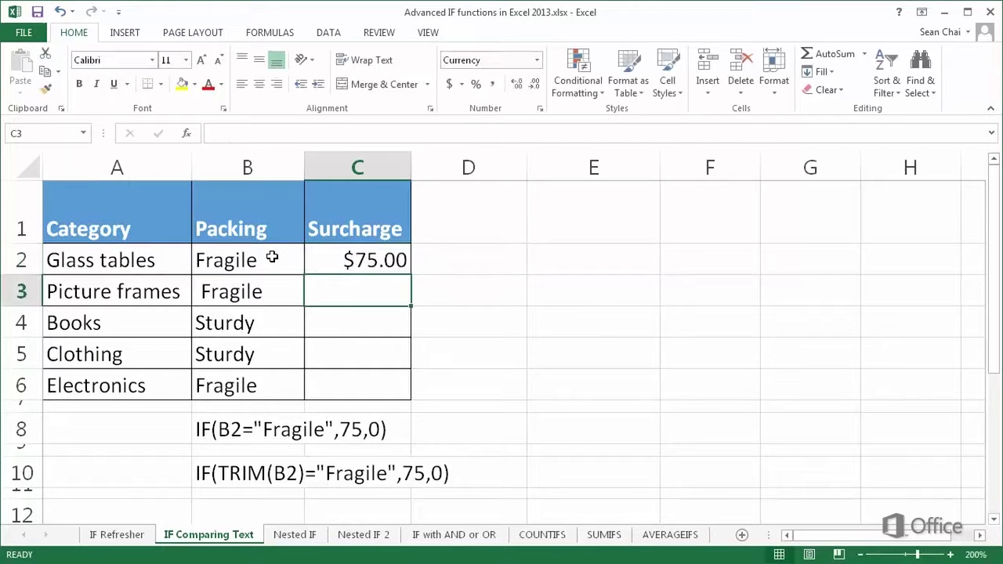
Copy the surcharge formula from C2 down through C6 and deselect the range.
left_click(313, 262)
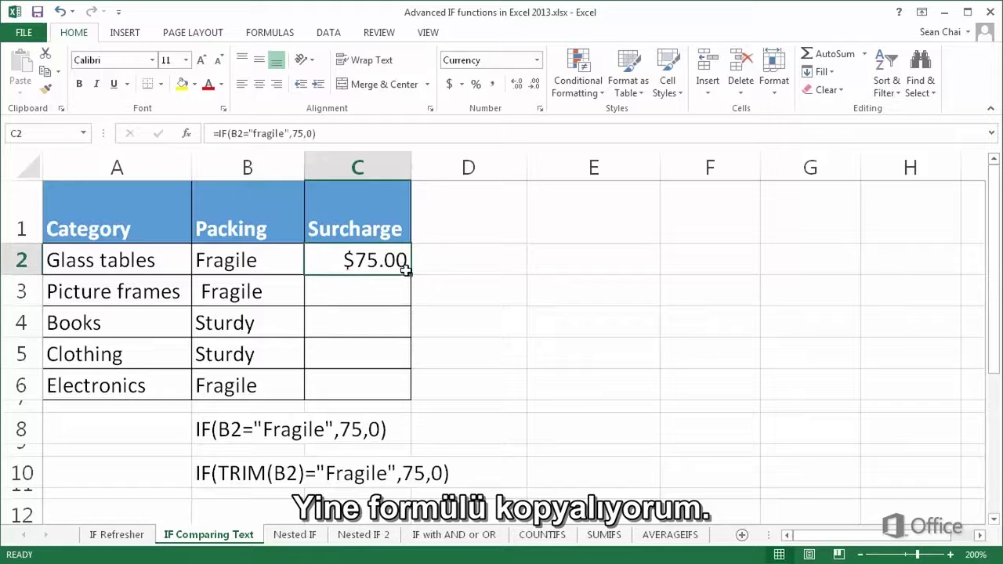
left_click_drag(410, 274, 416, 392)
left_click(451, 264)
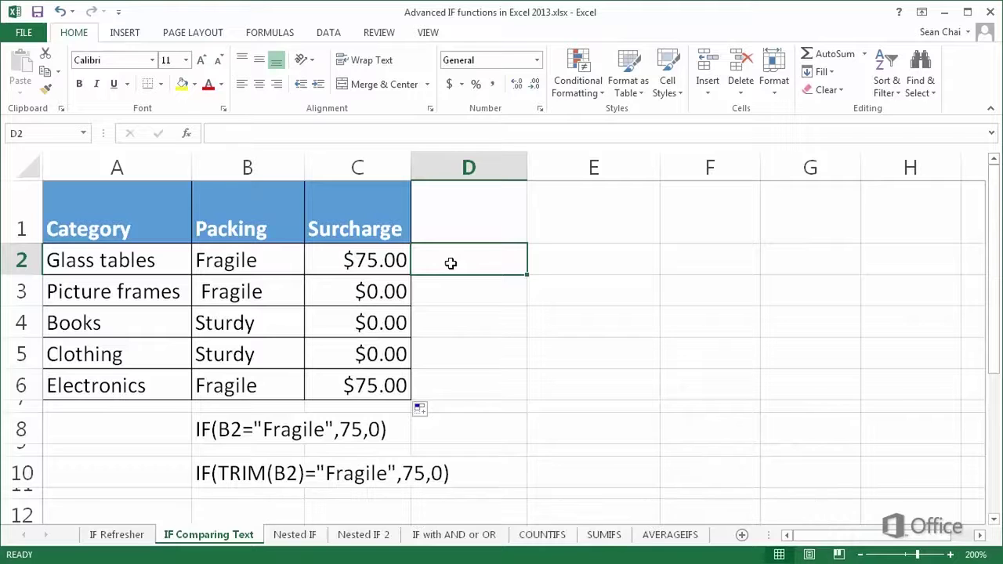
Wrap the B2 reference in C2's formula in TRIM so it reads =IF(TRIM(B2)="fragile",75,0).
left_click(314, 257)
double_click(313, 258)
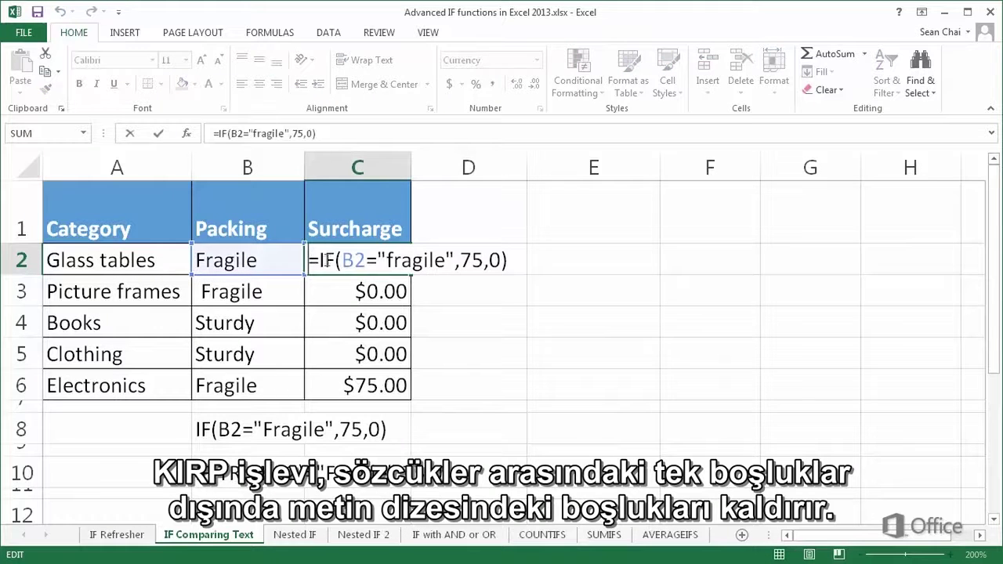
left_click(340, 261)
type("TRIM(")
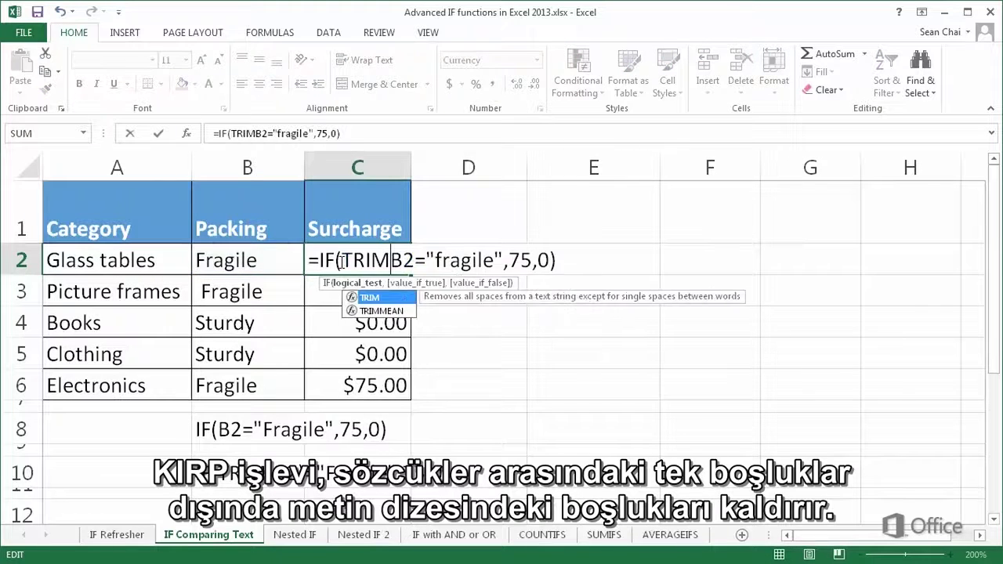
key("Right")
key("Right")
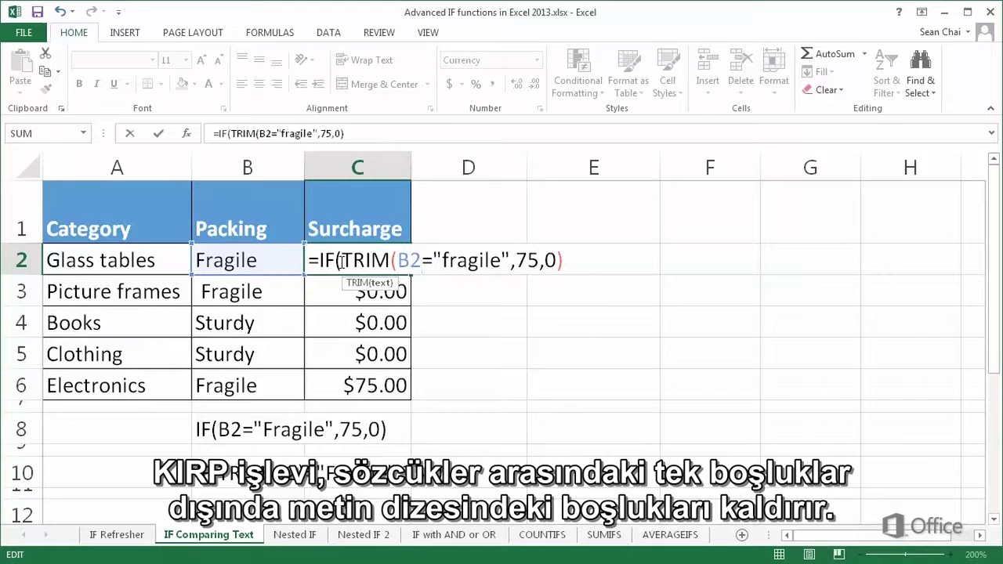
type(")")
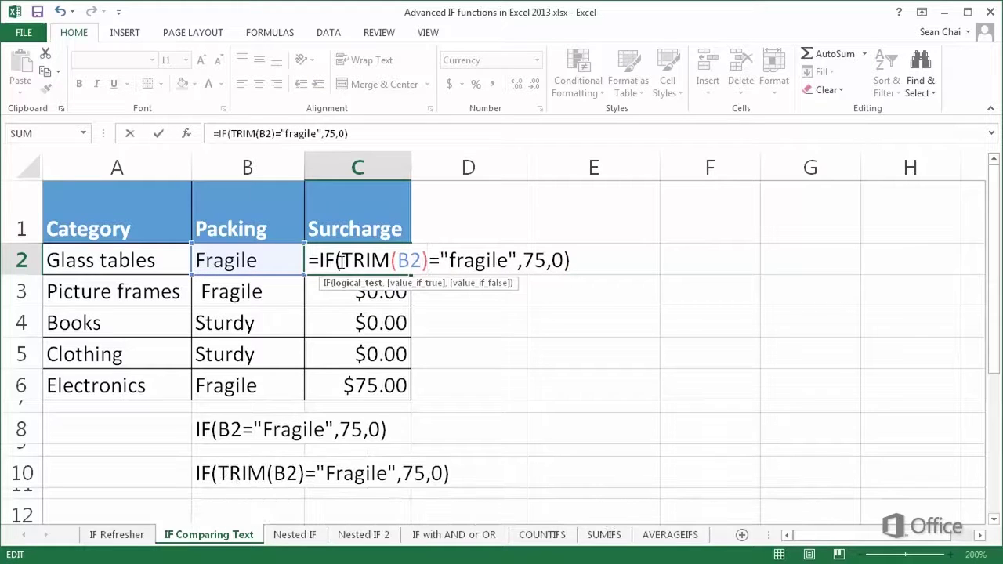
key("Return")
Copy the TRIM version of the surcharge formula from C2 down through C6 and deselect the range.
left_click(346, 261)
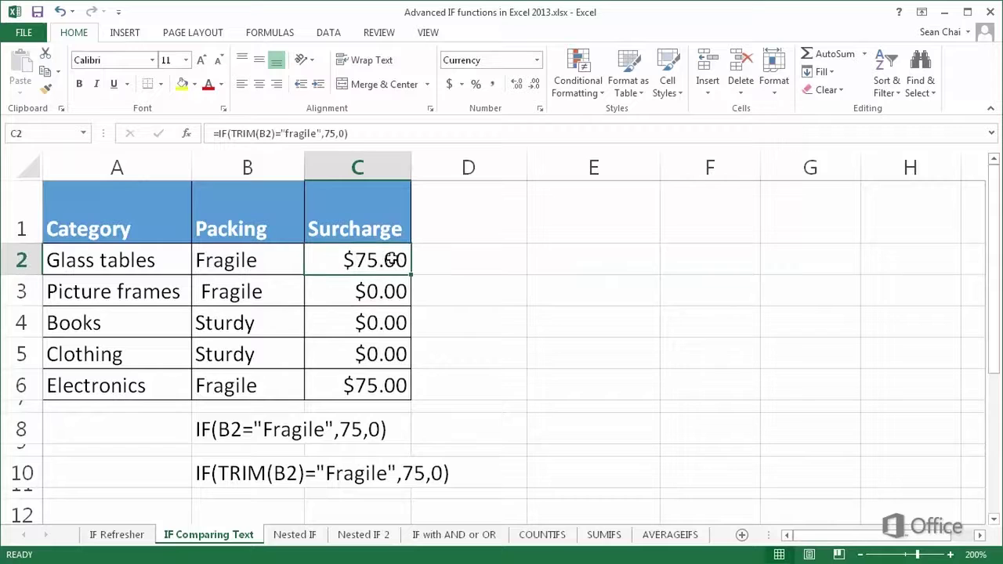
left_click_drag(410, 275, 411, 390)
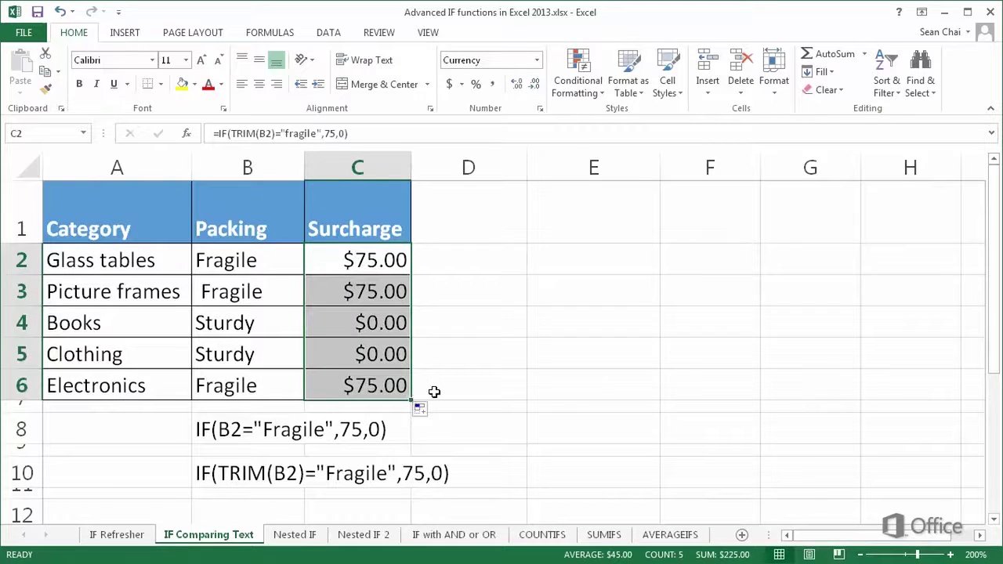
left_click(434, 392)
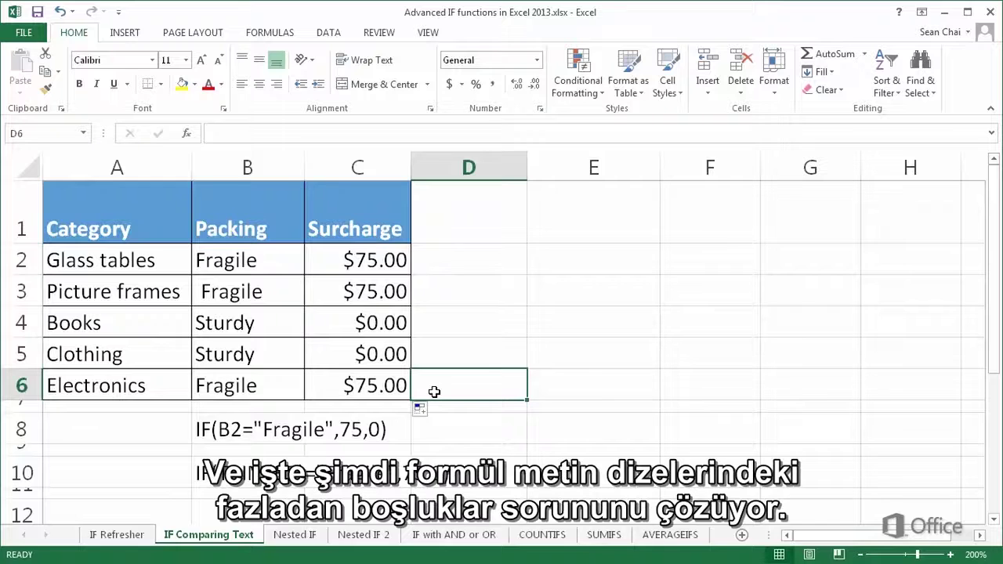